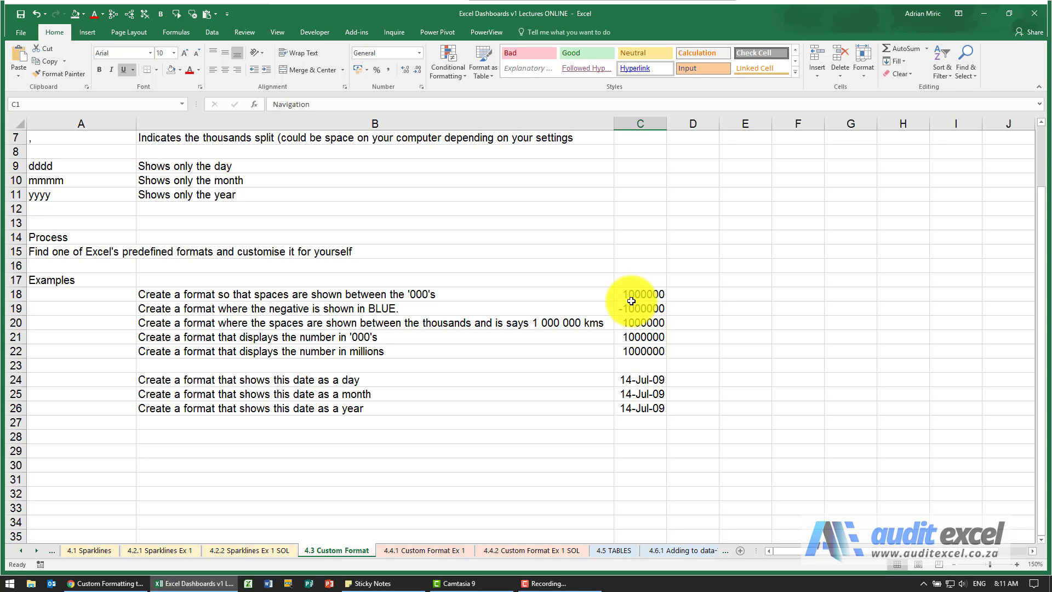
- Open Format Cells for the 1000000 example in C21 and show the Custom category
left_click(632, 293)
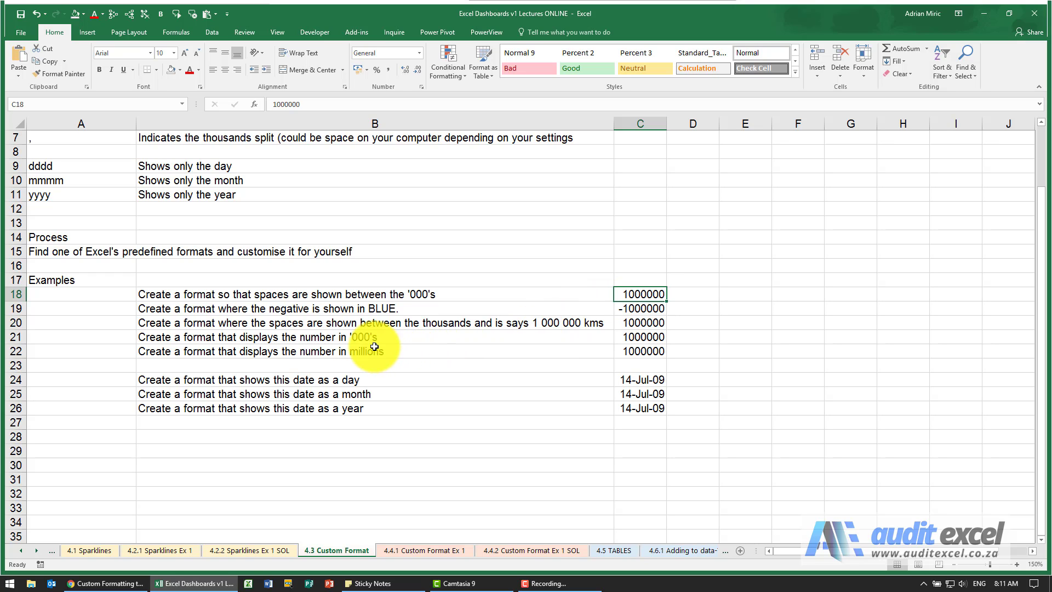
left_click(626, 339)
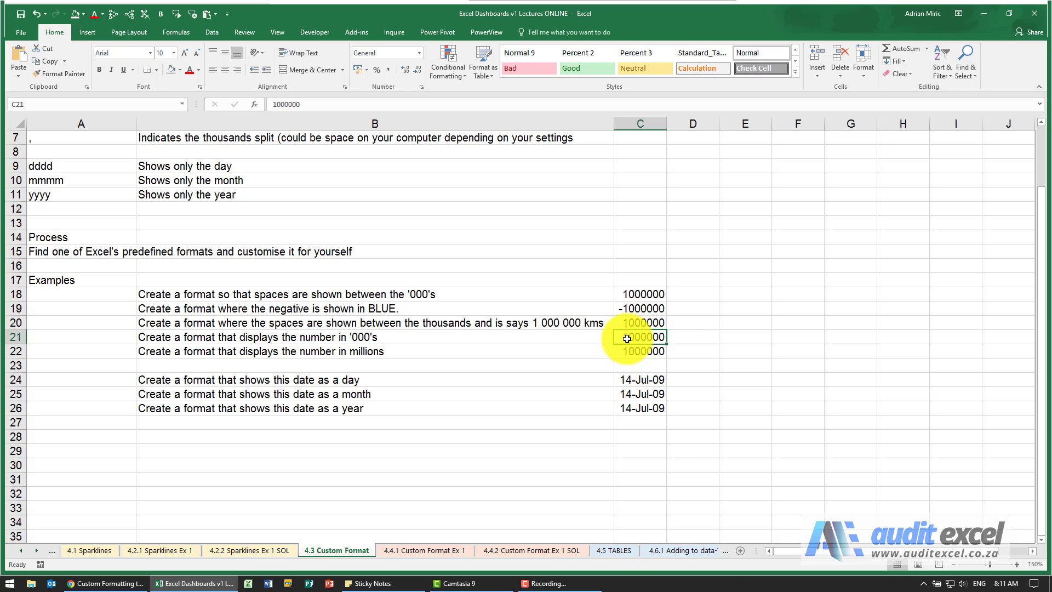
right_click(627, 339)
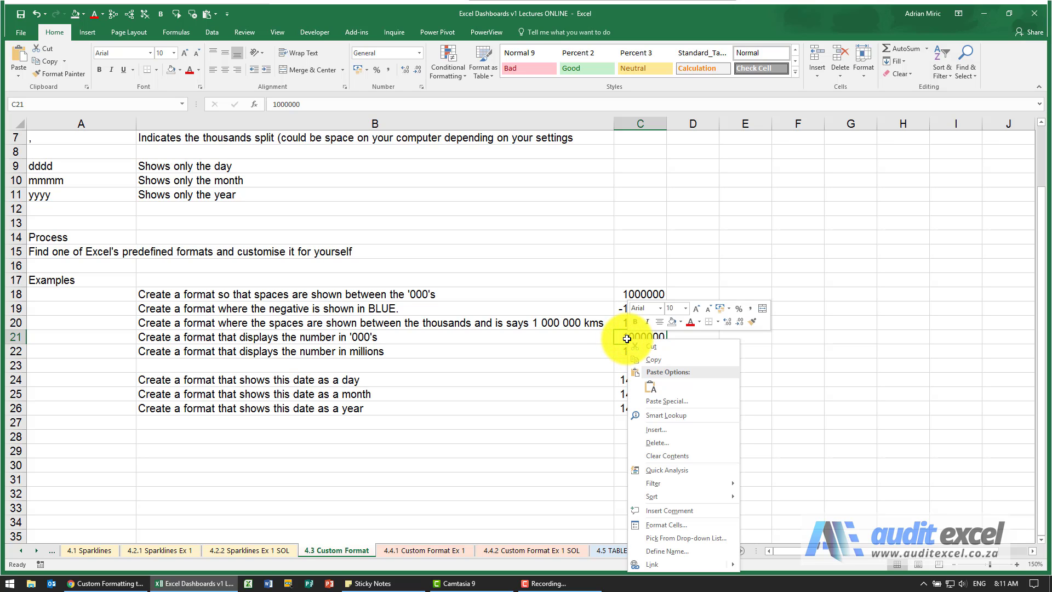
left_click(681, 524)
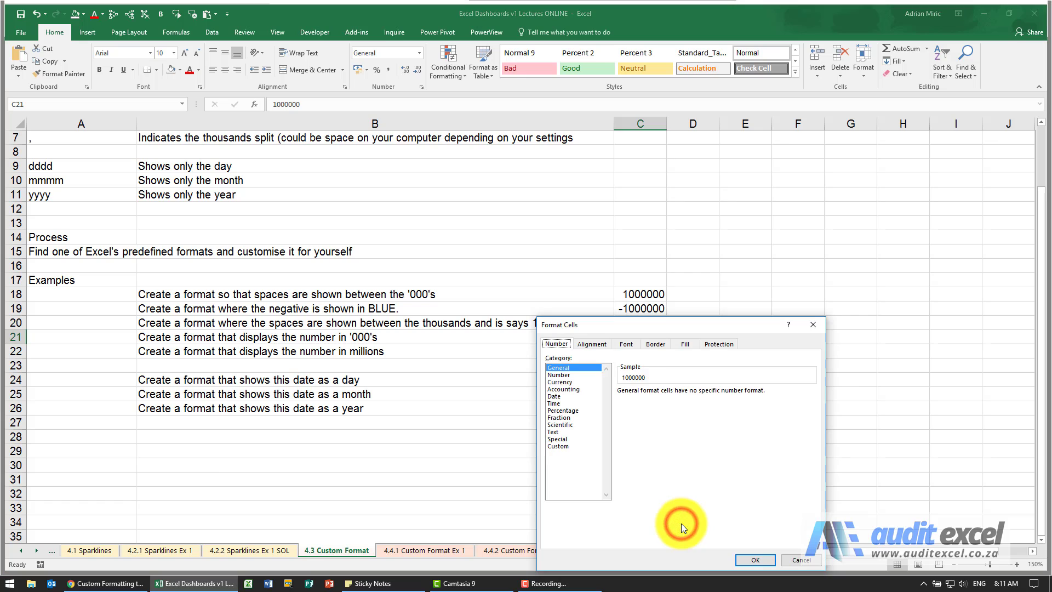
left_click_drag(654, 327, 806, 140)
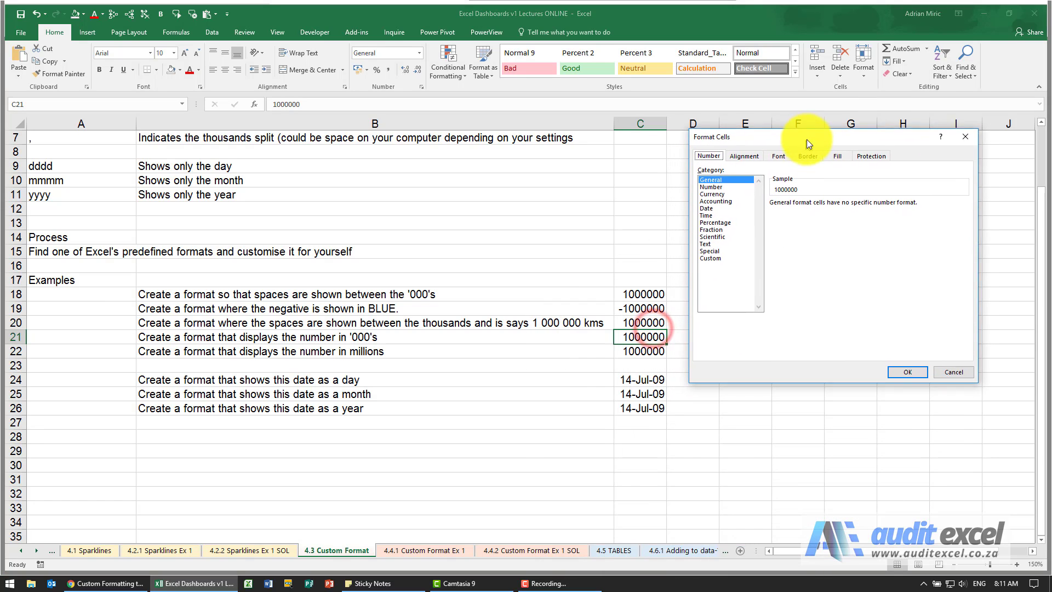
left_click(718, 251)
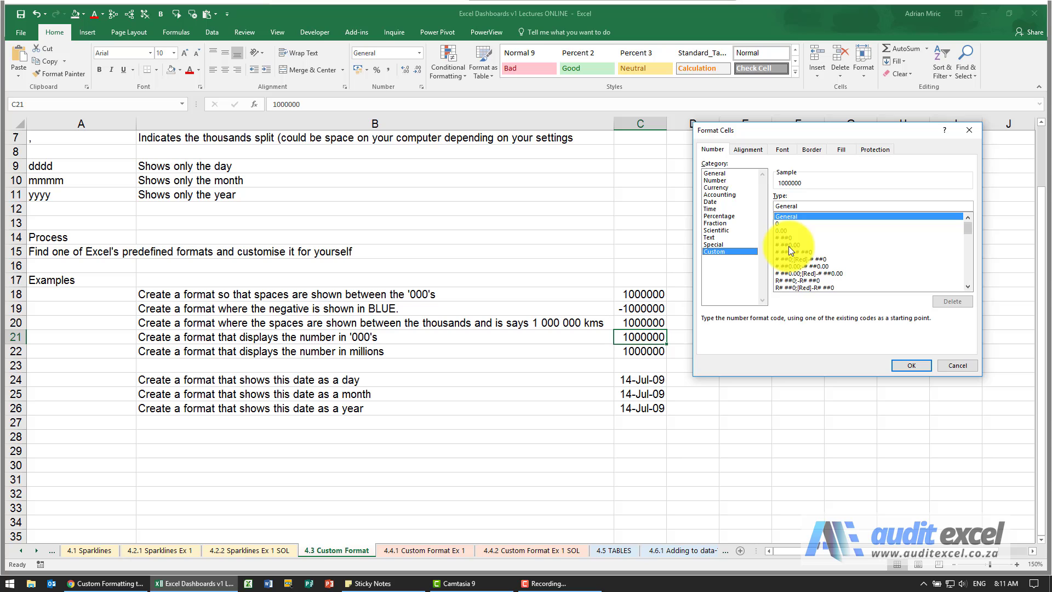
- Apply Number with 1000 separator and 0 decimals, then return to Custom showing # ##0
left_click(724, 181)
left_click(777, 211)
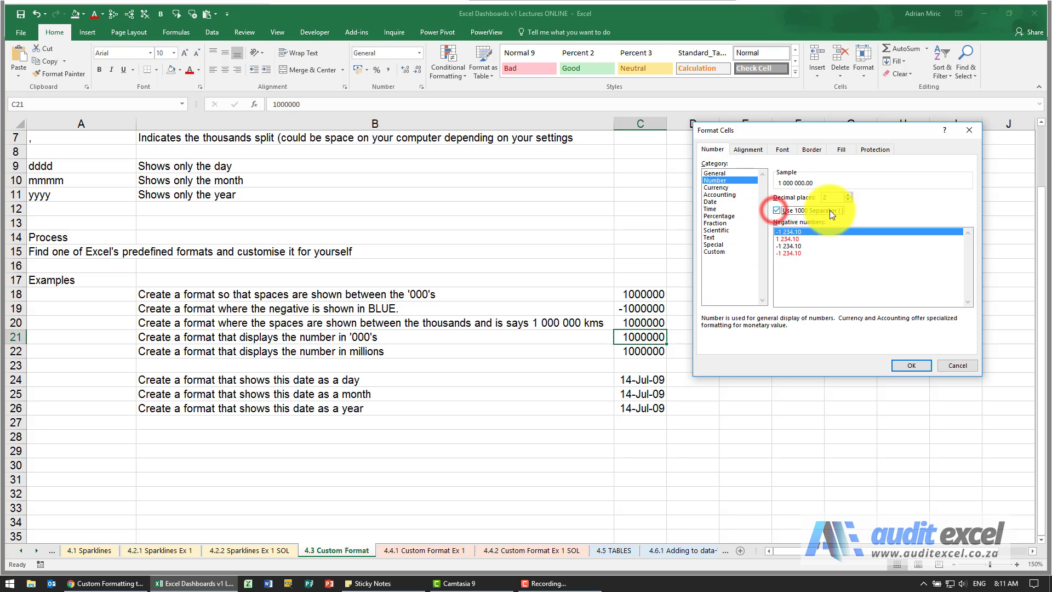
left_click(848, 200)
left_click(848, 200)
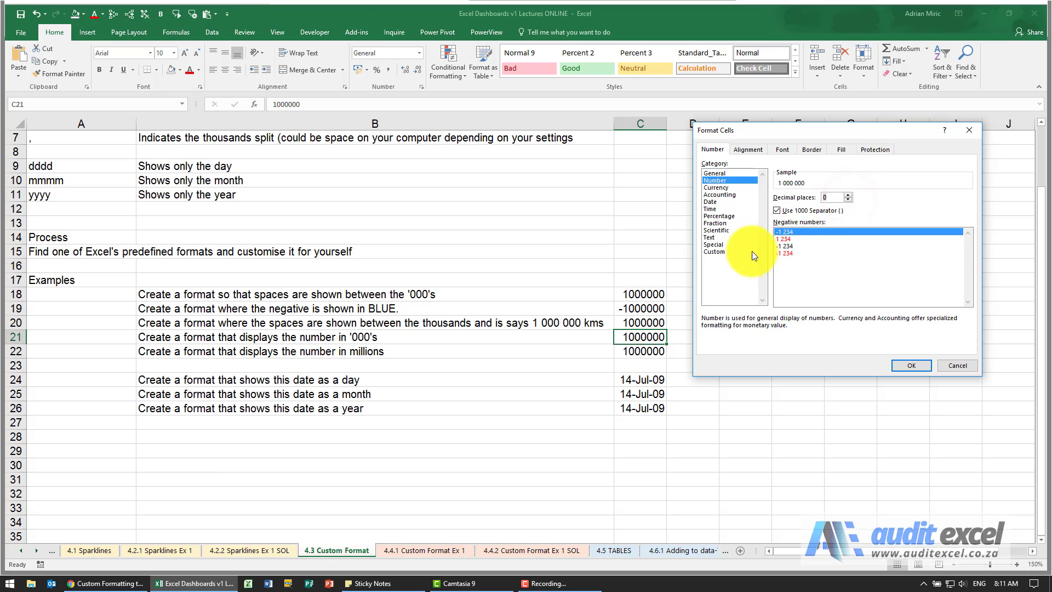
left_click(732, 250)
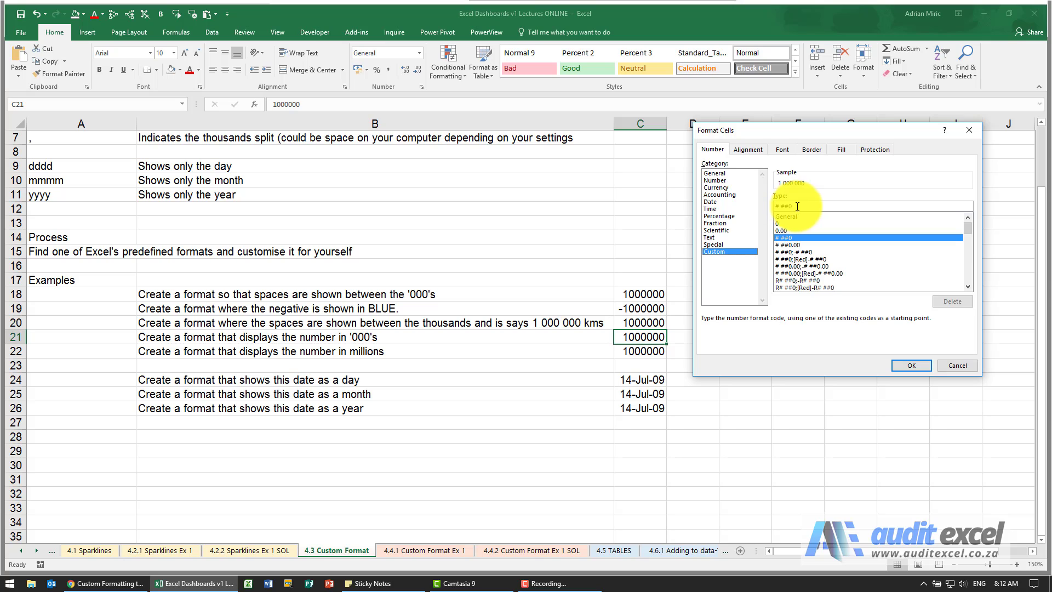
- Add trailing spaces to the # ##0 code and apply it, so C21 displays 1
left_click(798, 206)
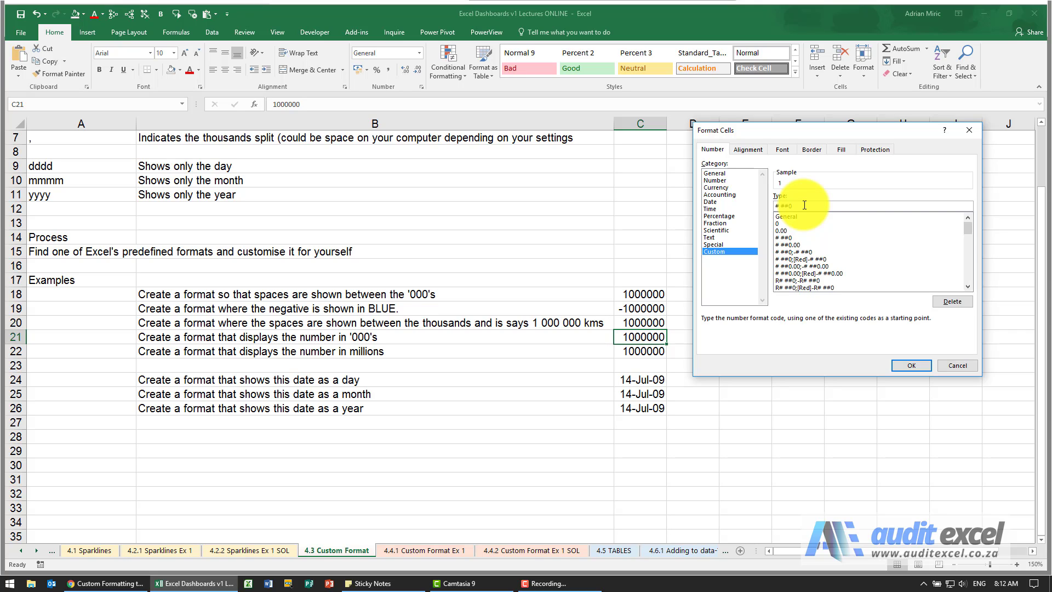
left_click(898, 364)
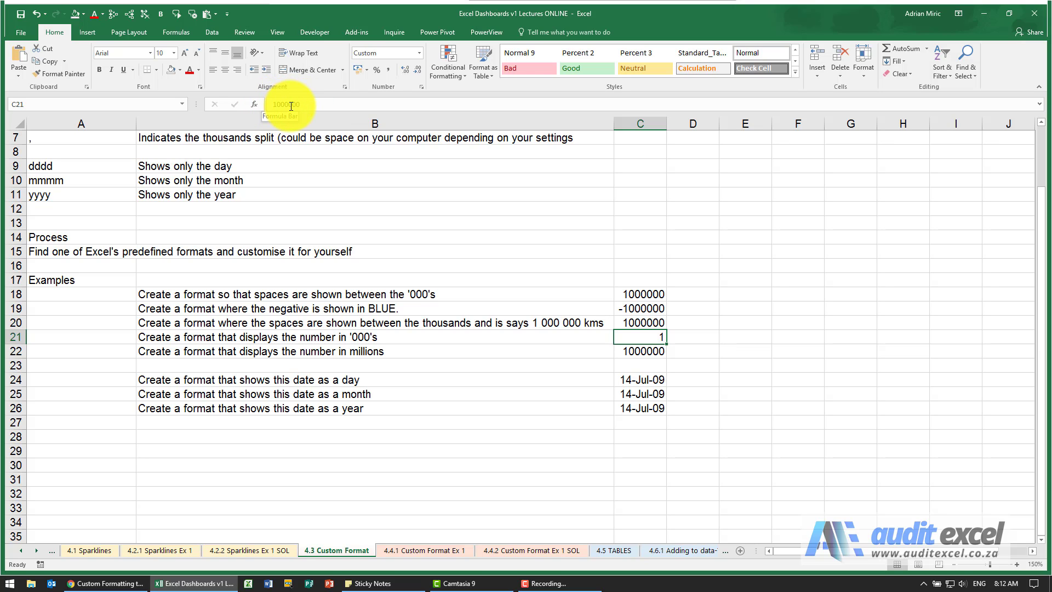
- Enter a first test formula in E21 that references a neighbouring cell
left_click(724, 335)
type("=")
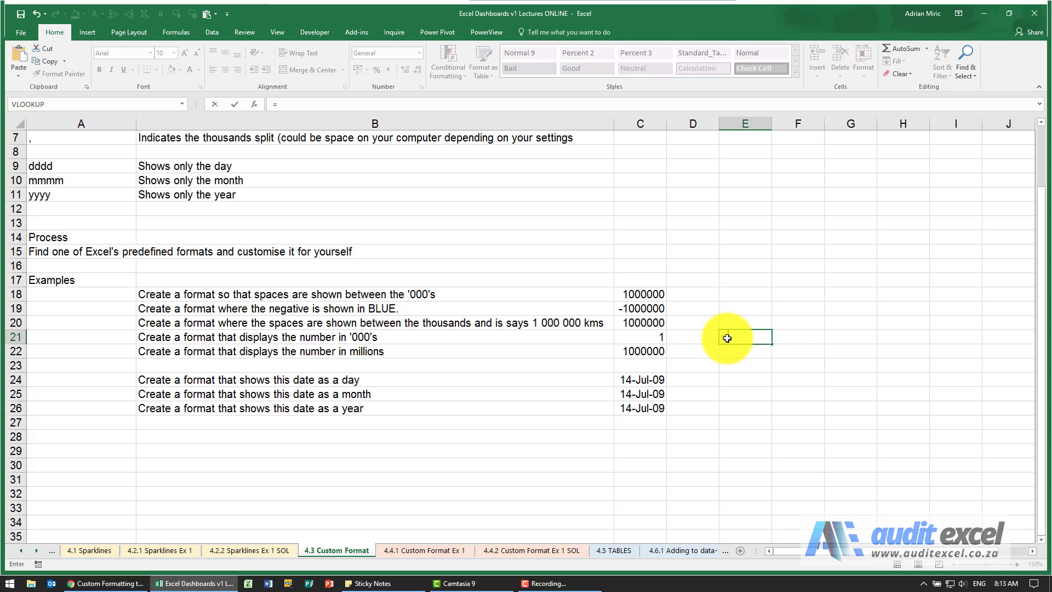
key("Left")
key("Left")
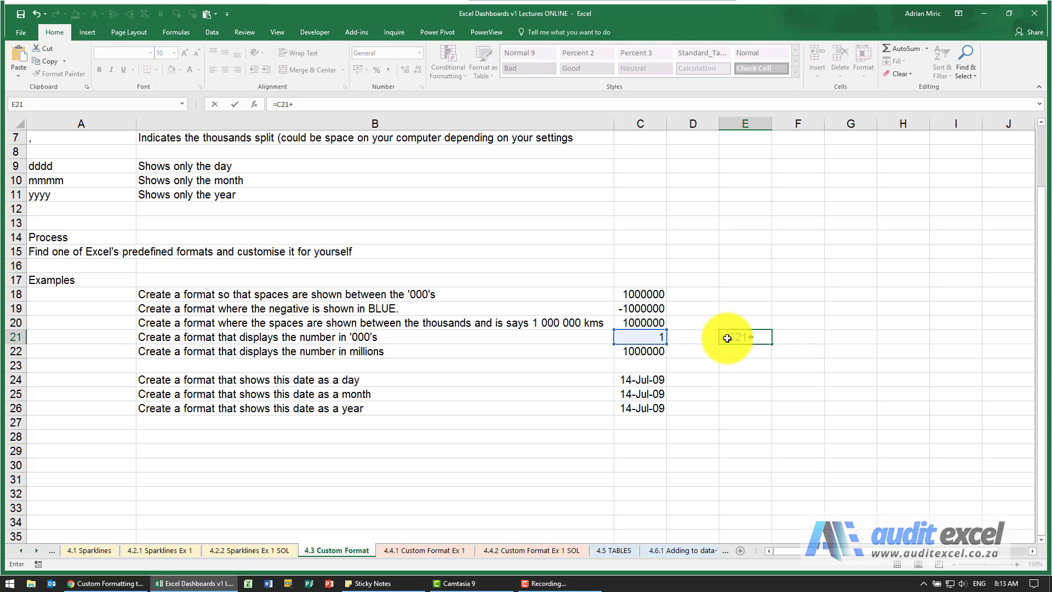
key("Return")
- Rewrite E21 as =C21+500000 and compare it with C21's underlying value
left_click(727, 338)
type("1")
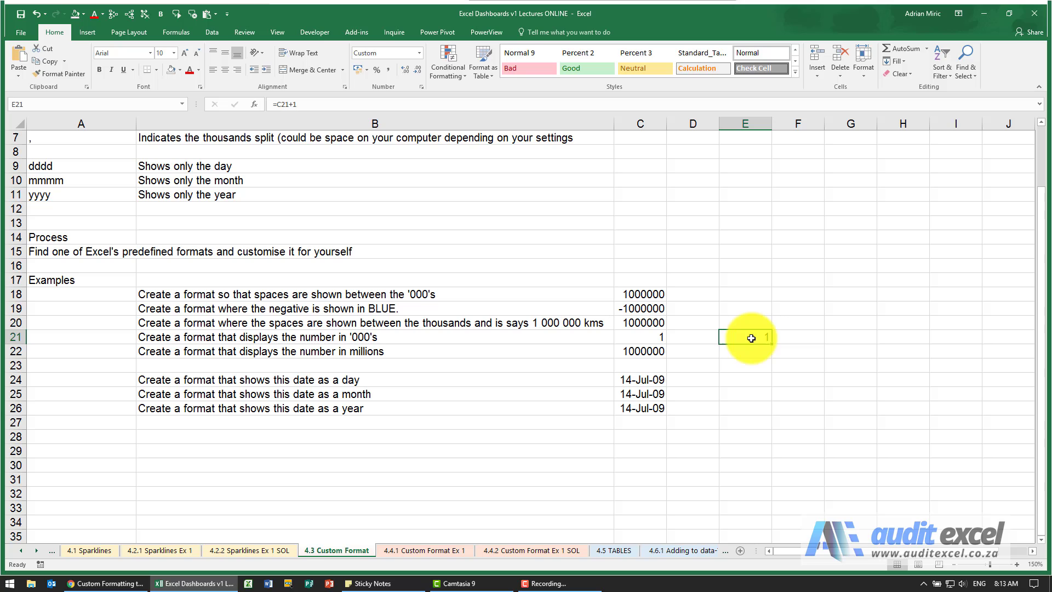
type("=")
key("Left")
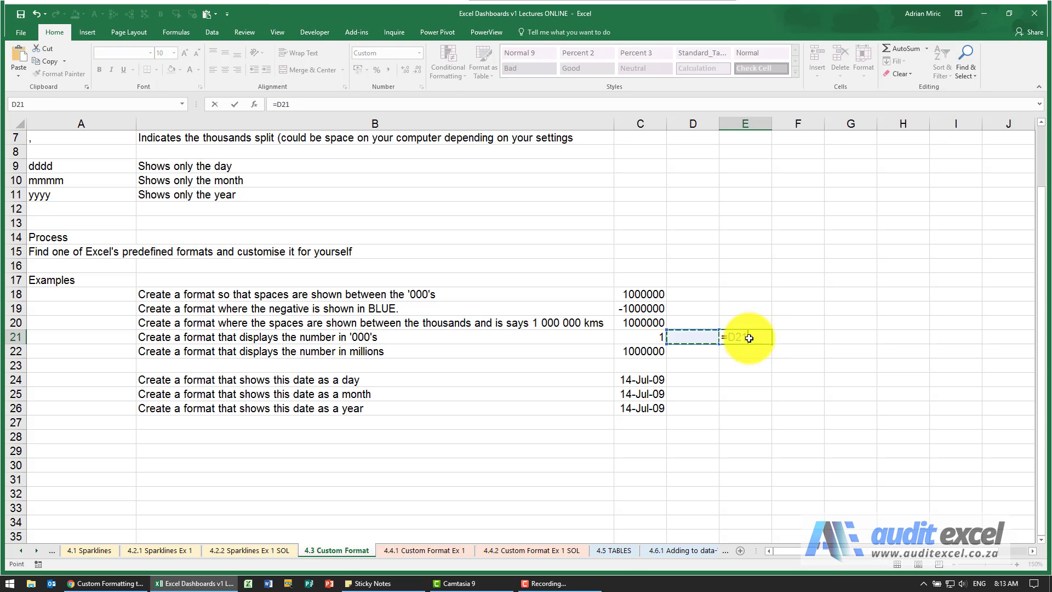
key("Left")
type("+500")
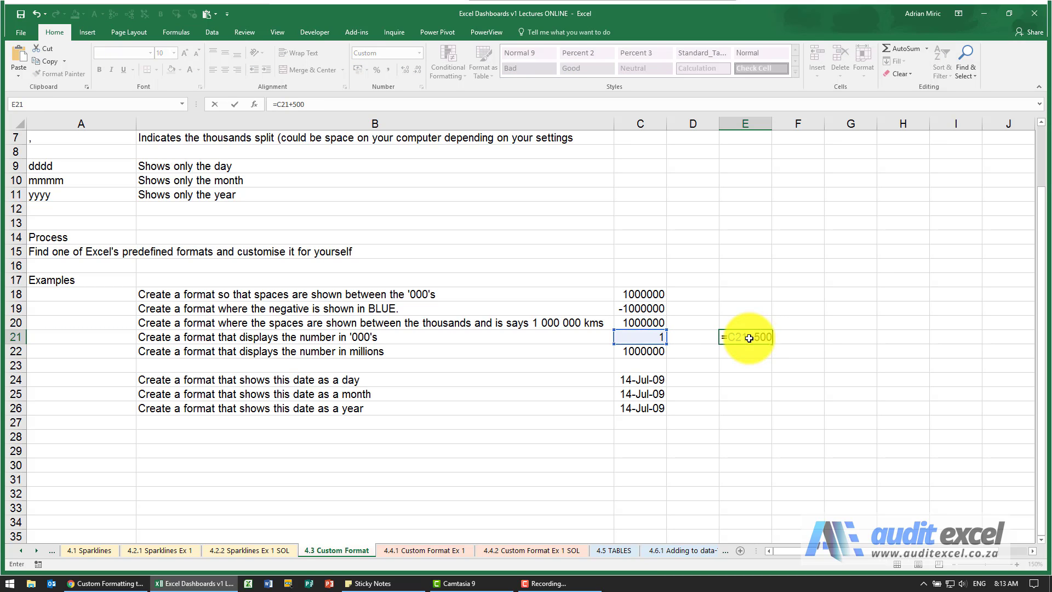
type("000")
key("ctrl+Return")
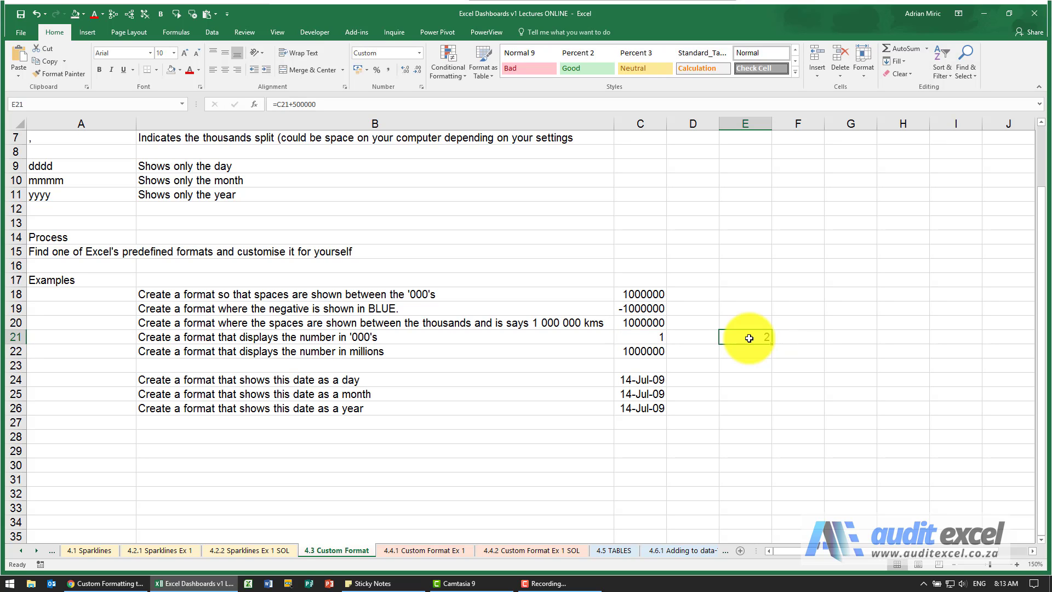
left_click(656, 338)
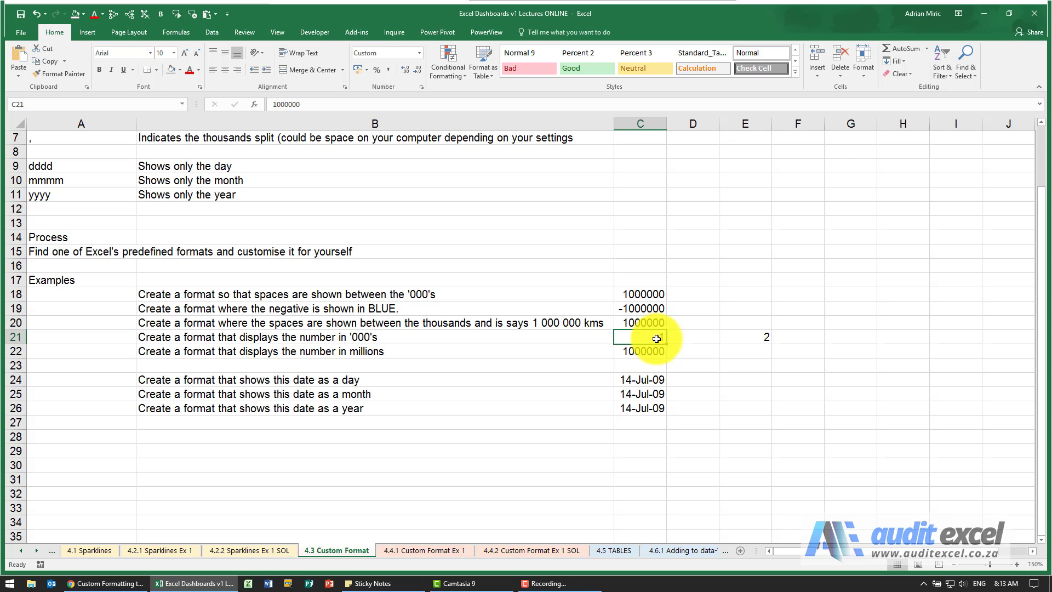
left_click(734, 334)
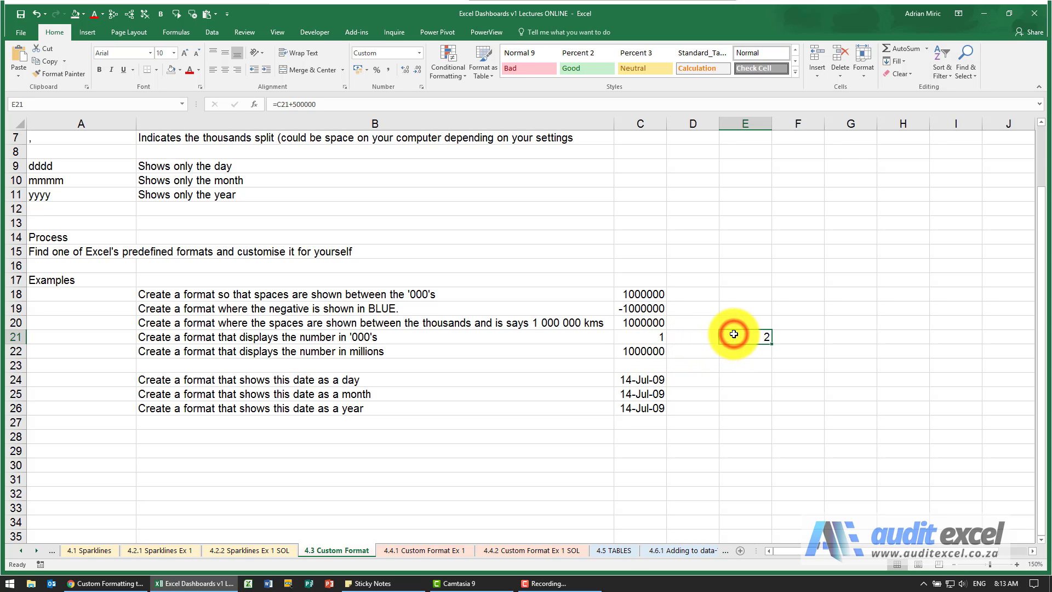
- Give C21 two decimal places so it shows 1.00
left_click(652, 338)
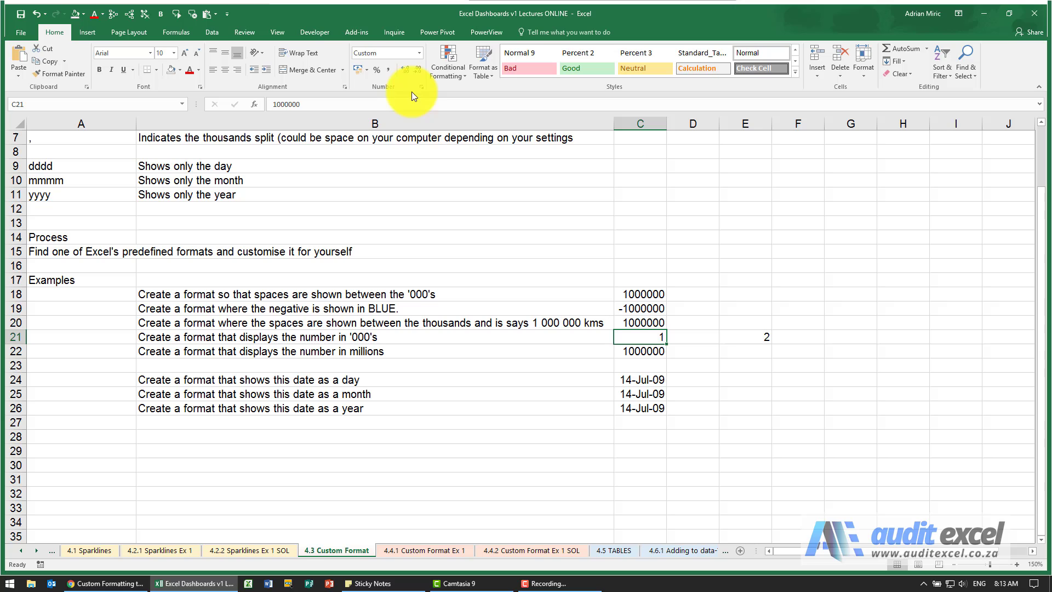
left_click(407, 73)
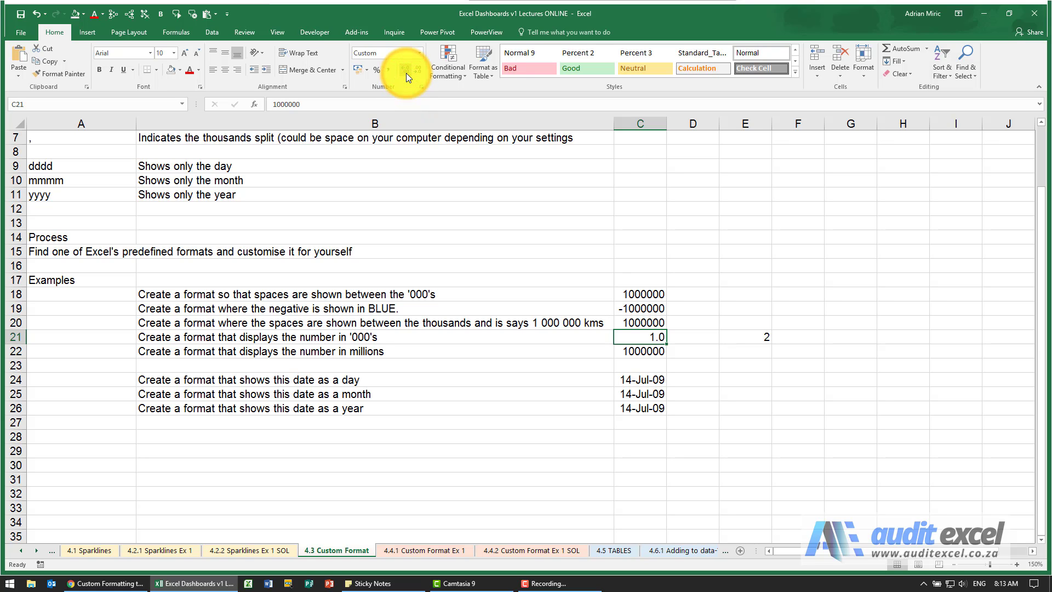
left_click(406, 73)
- Add decimal places to E21 so it shows 1.50, then compare with C21
left_click(745, 338)
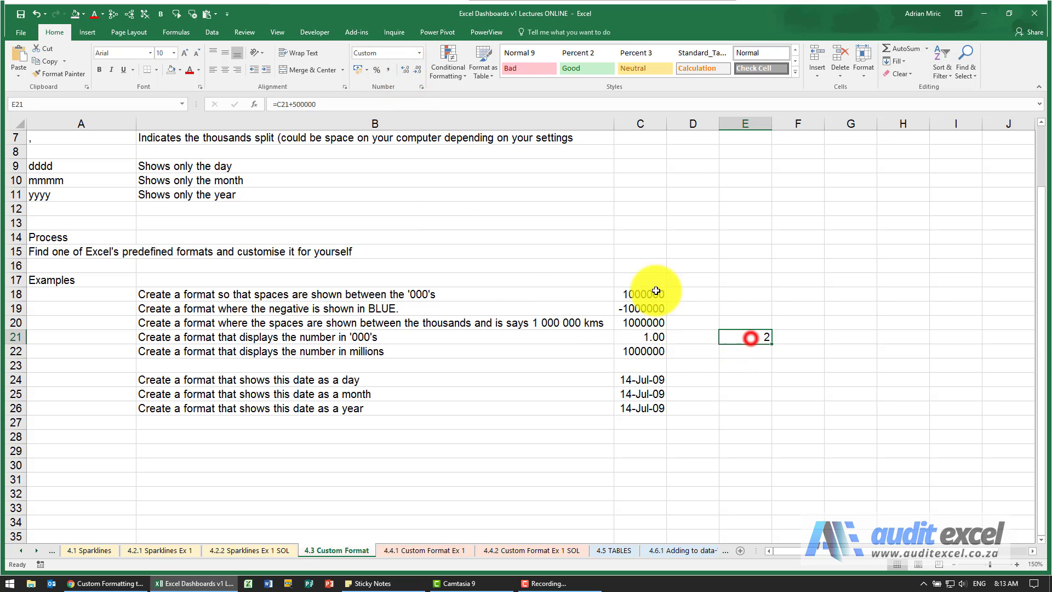
left_click(411, 75)
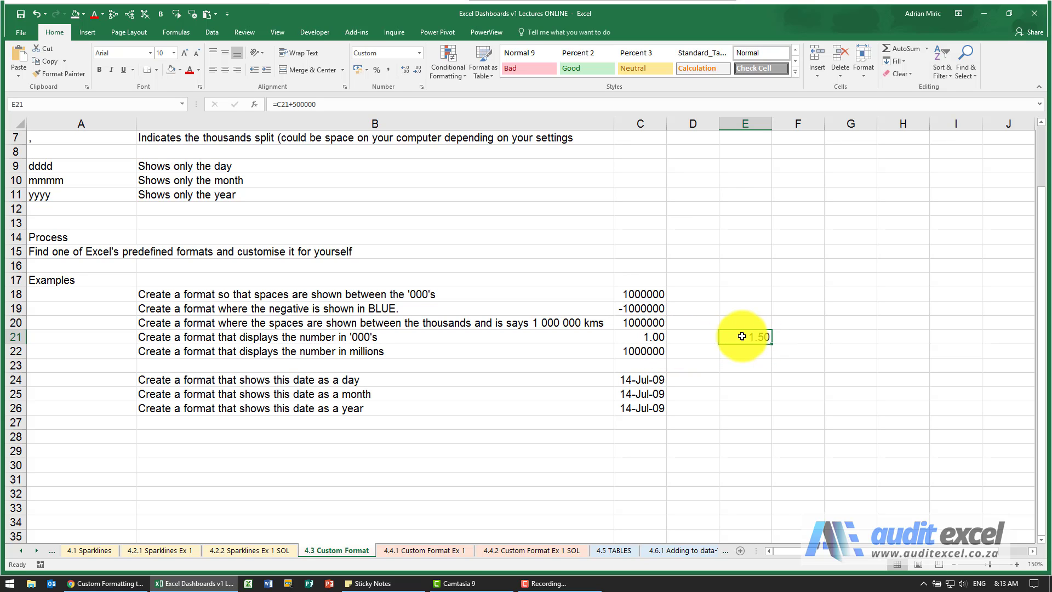
left_click(658, 338)
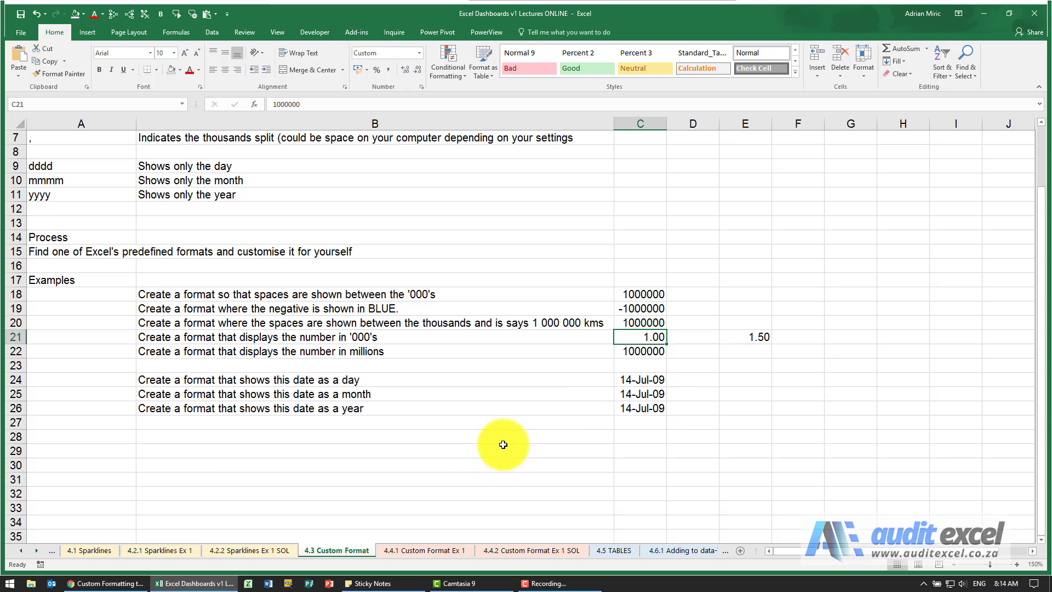
- On the 4.4.2 Custom Format Ex 1 SOL sheet, narrow column L until its values show ######
left_click(509, 550)
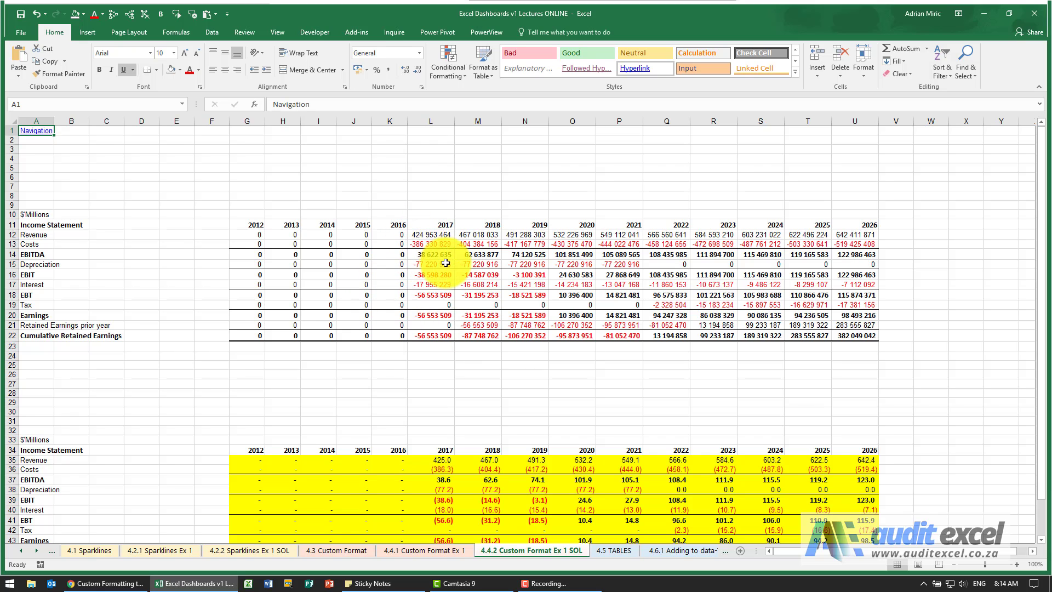
scroll(445, 262, "down", 1)
scroll(445, 262, "down", 1)
scroll(448, 263, "down", 1)
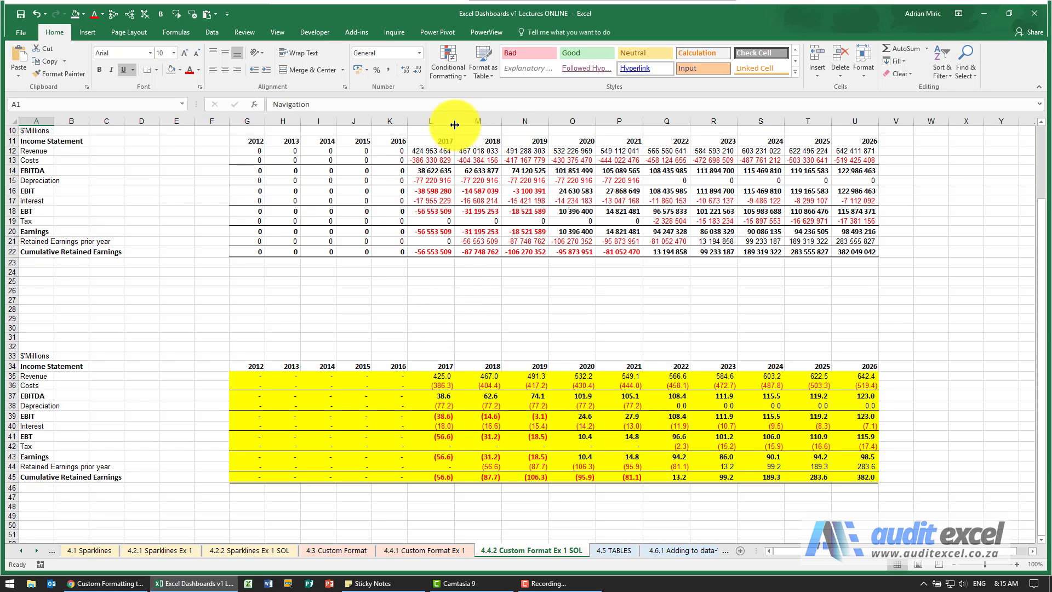
left_click_drag(455, 125, 434, 126)
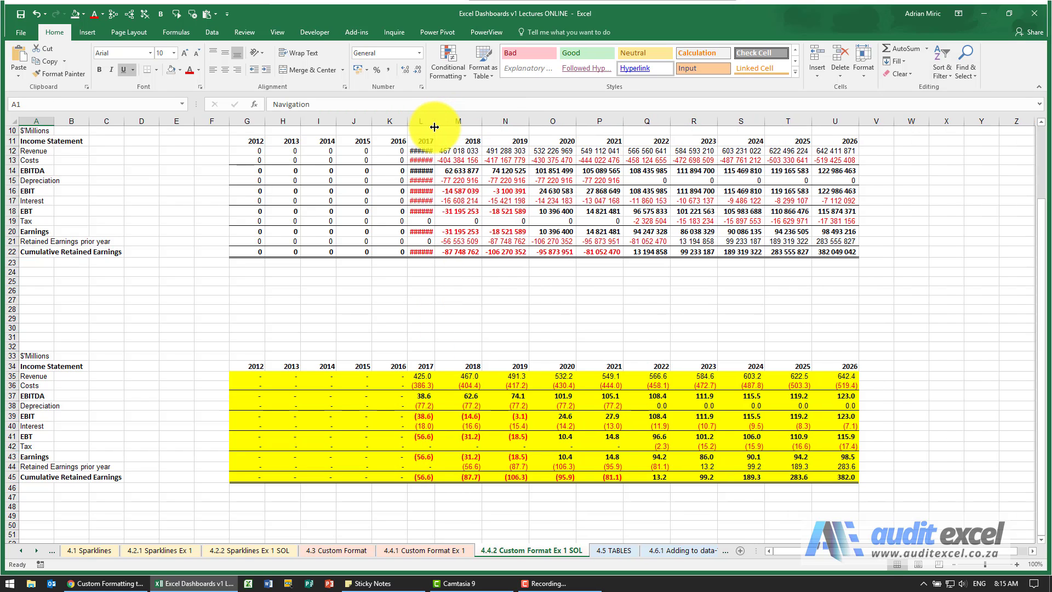